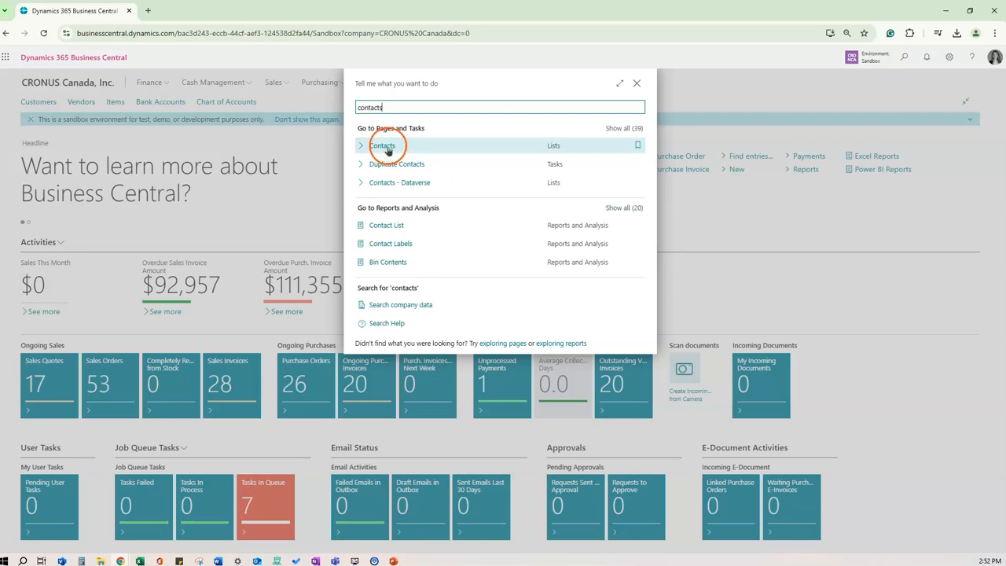
- Create a new contact from the Contacts list and enter the contact's name
left_click(381, 148)
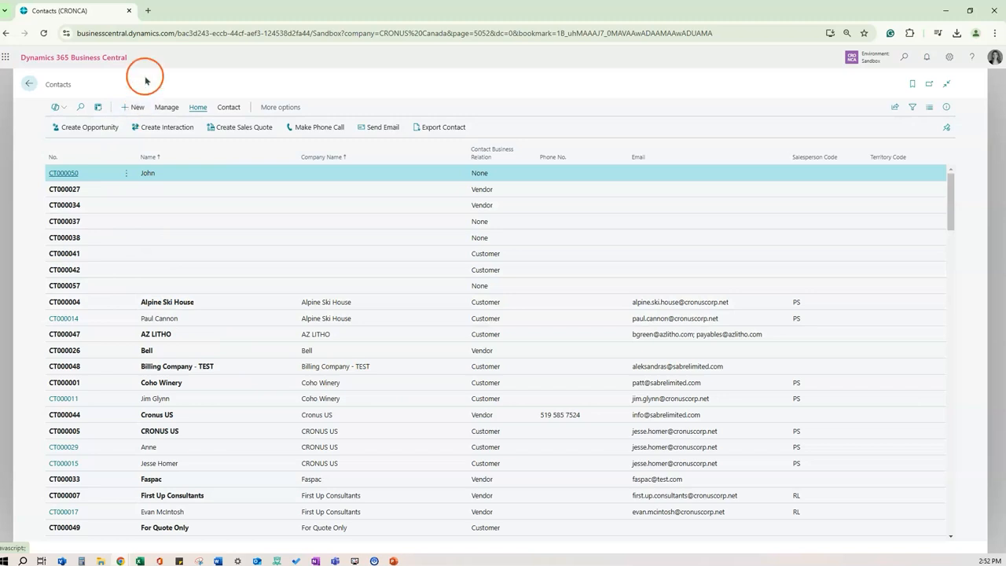
left_click(135, 108)
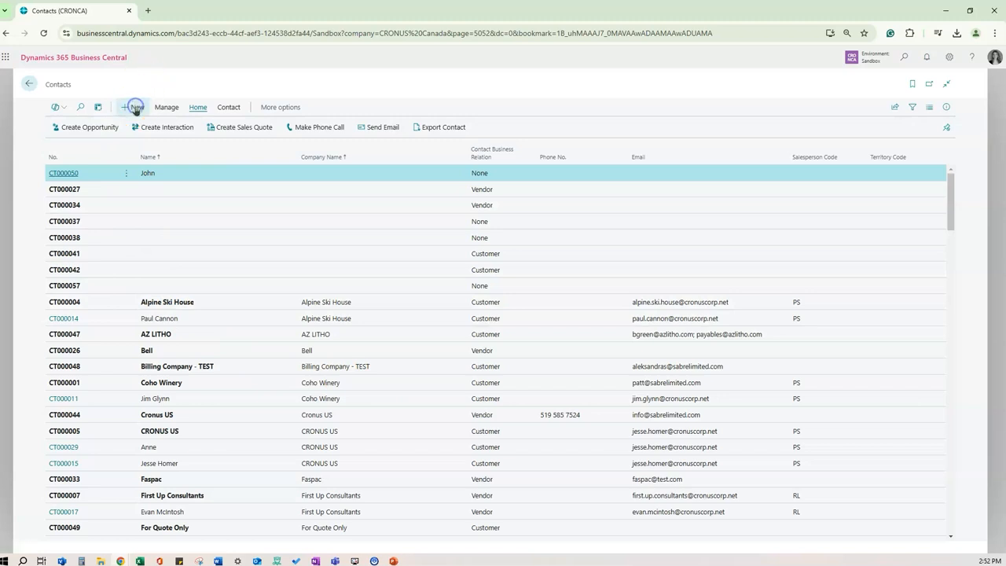
left_click(144, 207)
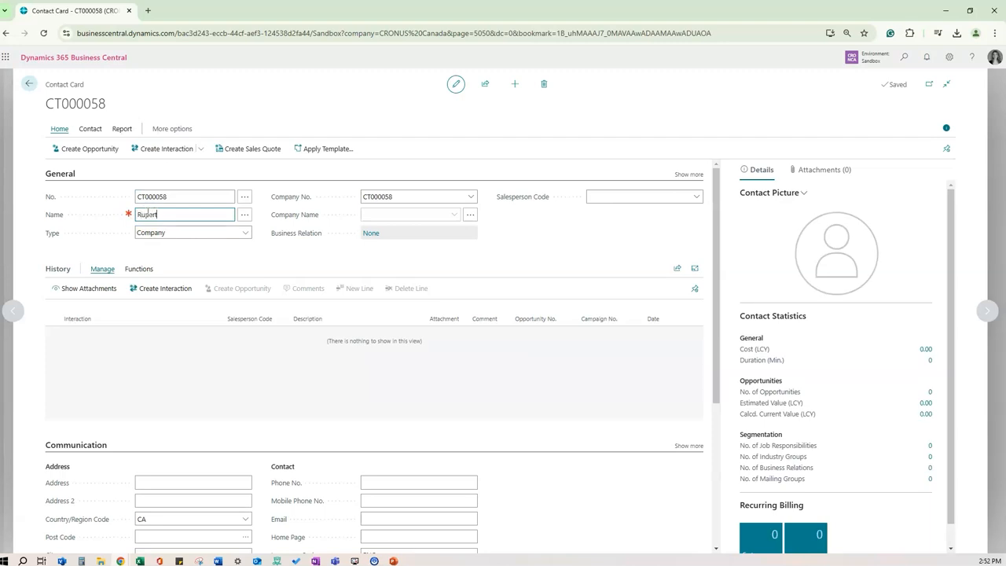
- Keep the new contact's type as Company and show the additional General fields
left_click(162, 233)
left_click(201, 243)
left_click(178, 236)
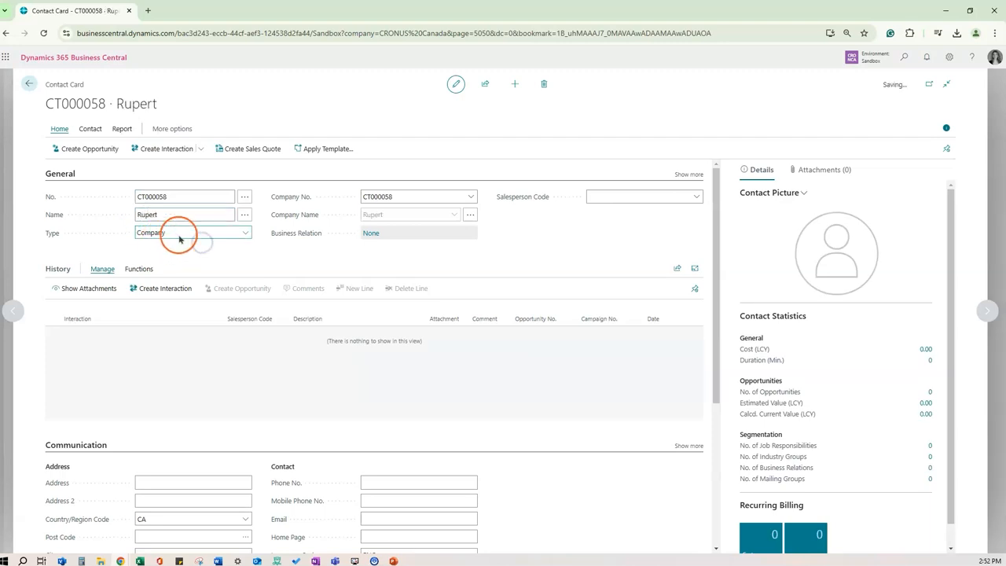
left_click(180, 234)
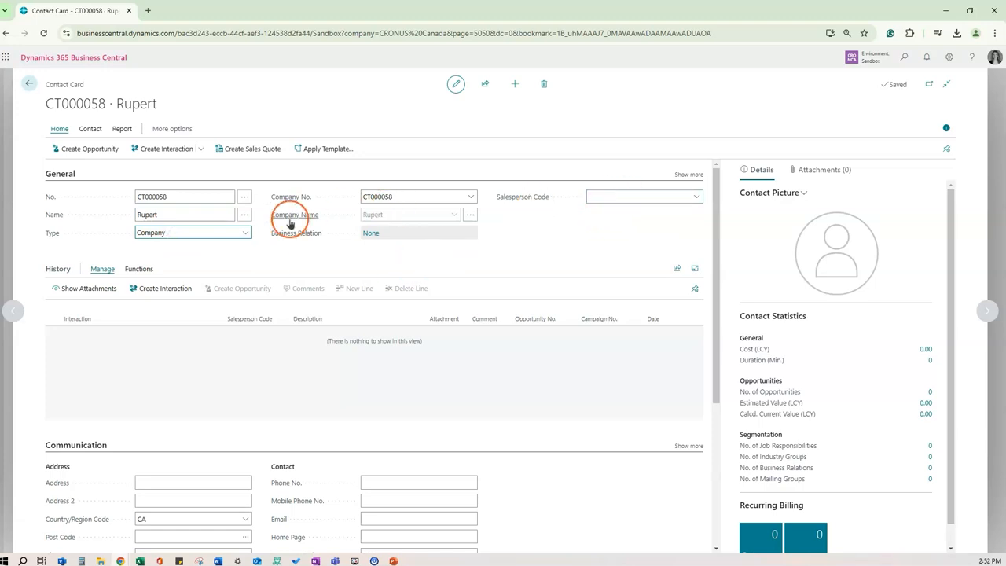
left_click(691, 173)
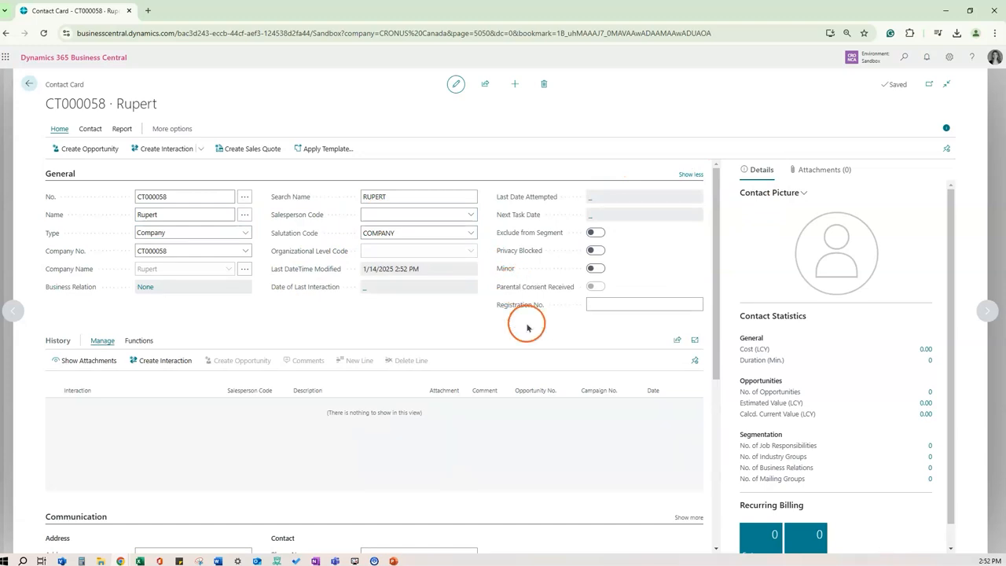
- Fill in the contact's street address and post code, accepting the preselected entry of the post code list for the city and province
scroll(209, 325, "down", 4)
left_click(173, 246)
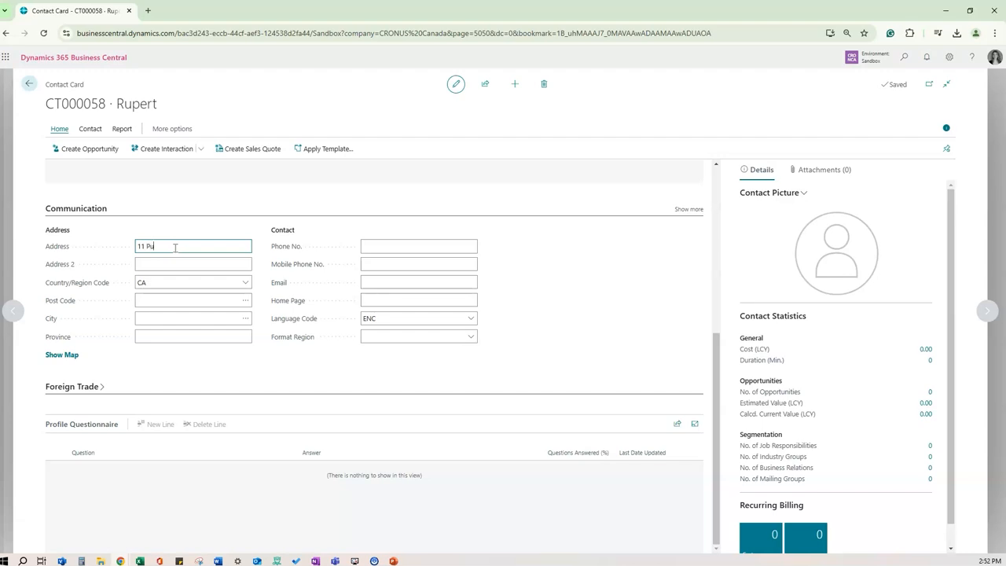
key("Tab")
key("Tab")
left_click(178, 300)
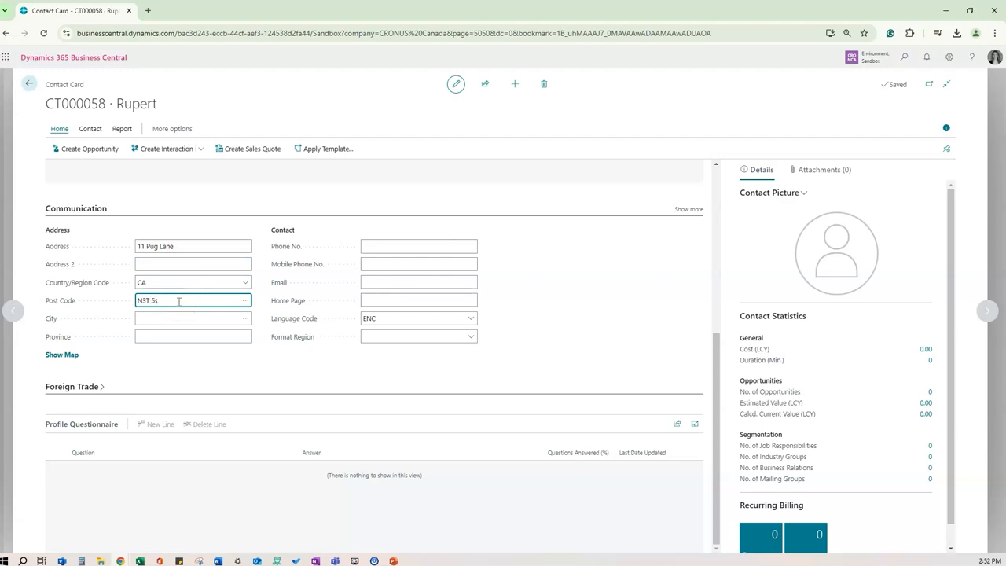
key("Tab")
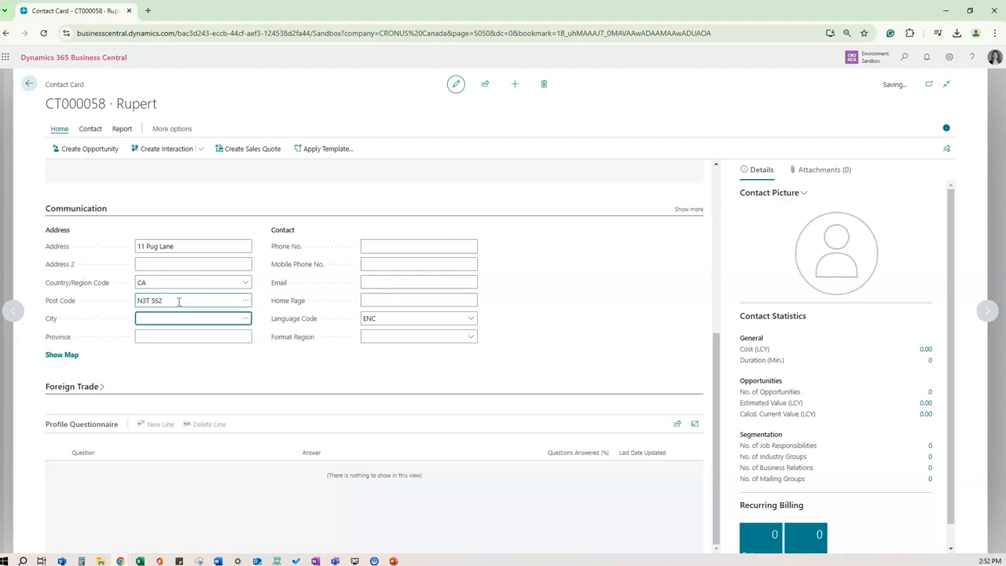
key("Tab")
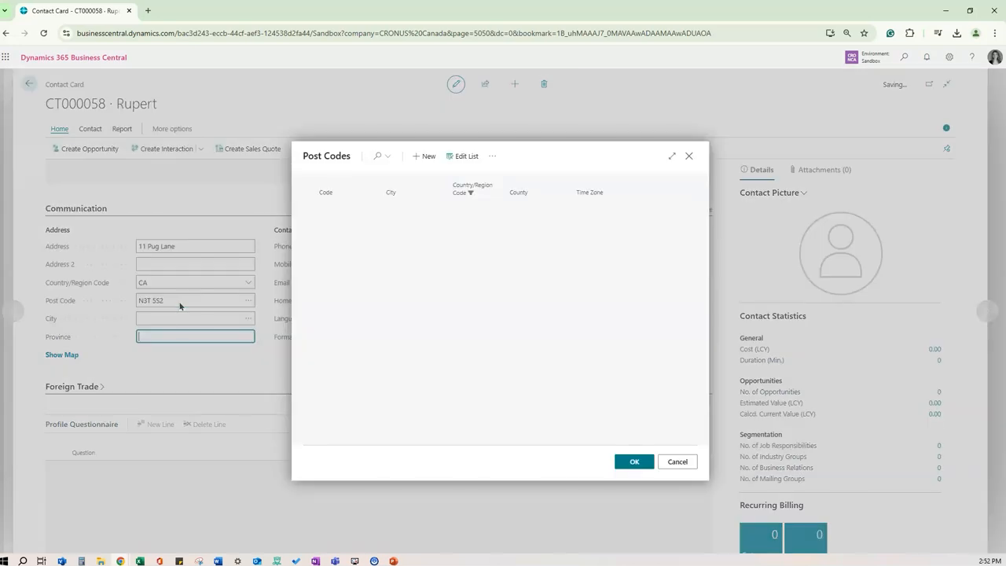
key("Return")
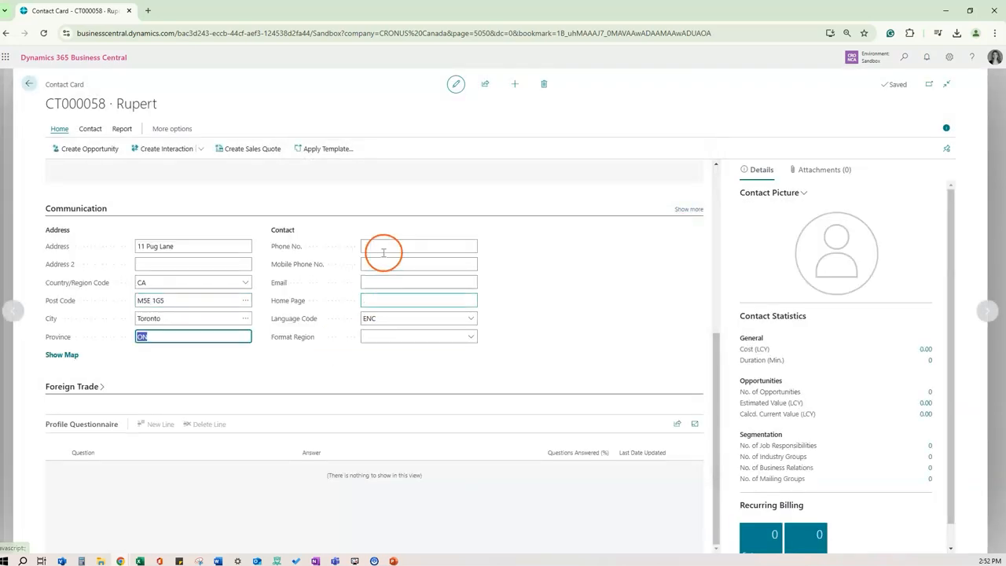
- Enter the contact's email address in the Communication details
left_click(381, 287)
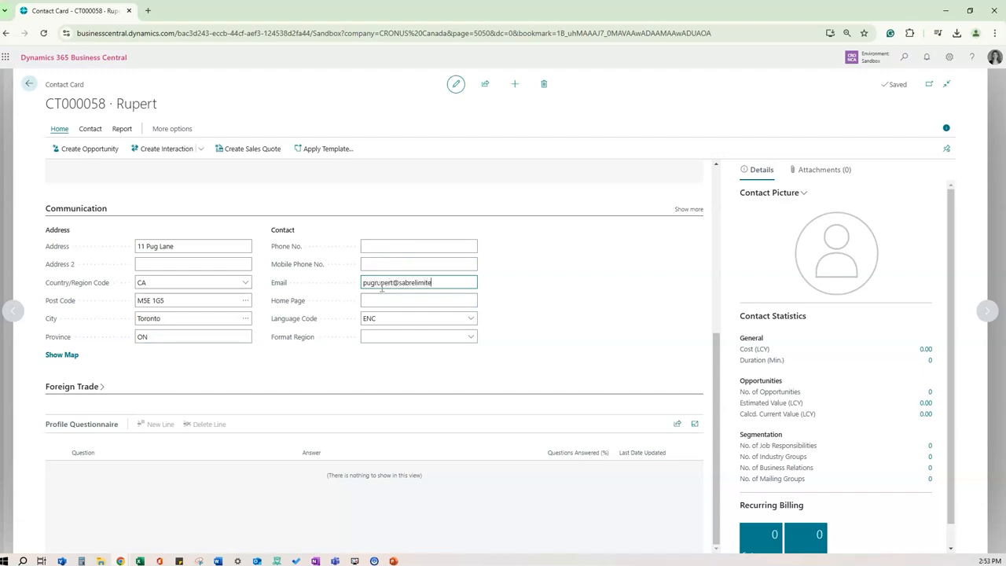
left_click(640, 341)
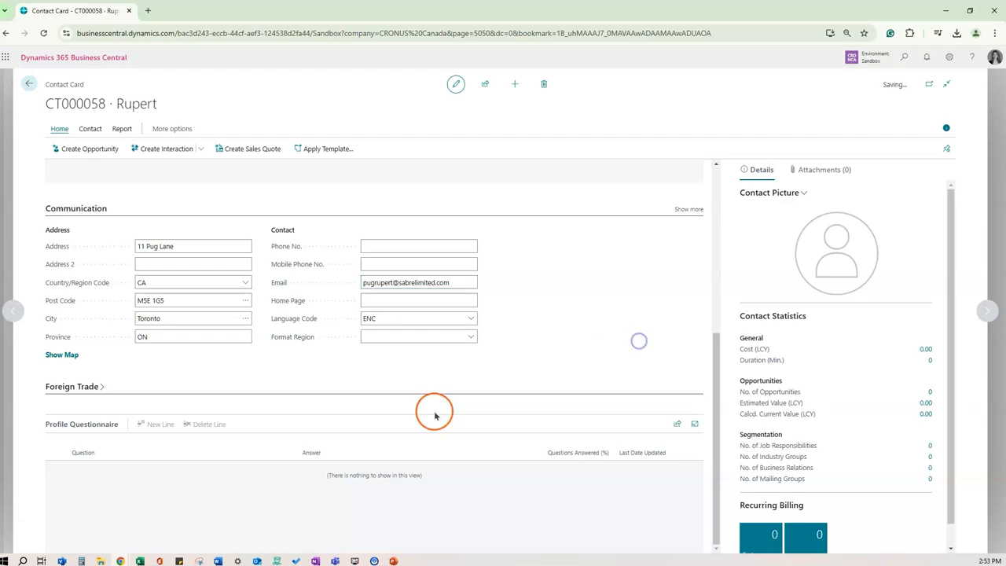
scroll(279, 290, "up", 4)
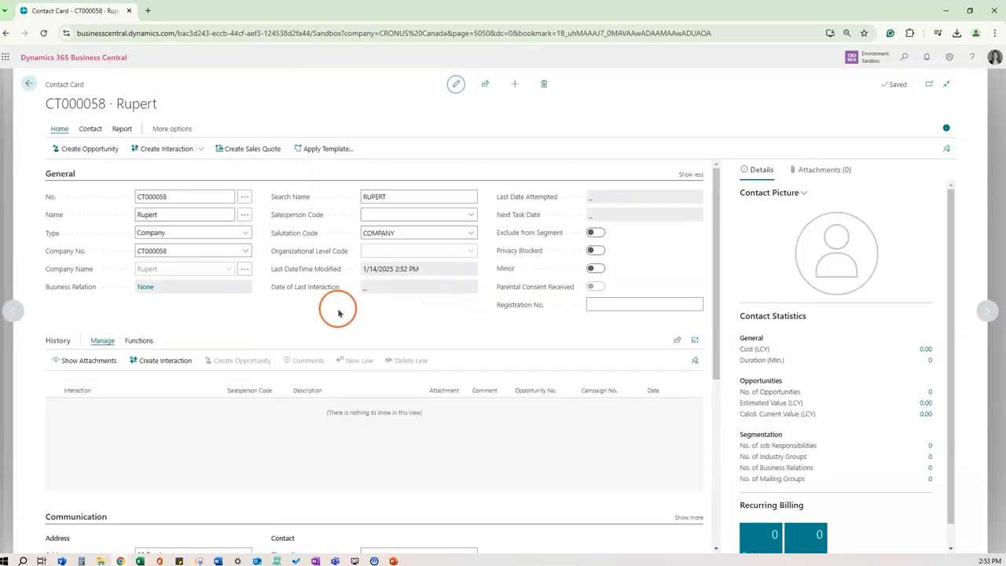
- Leave the contact card and create a new sales quote from the Sales Quotes list
left_click(29, 85)
left_click(30, 85)
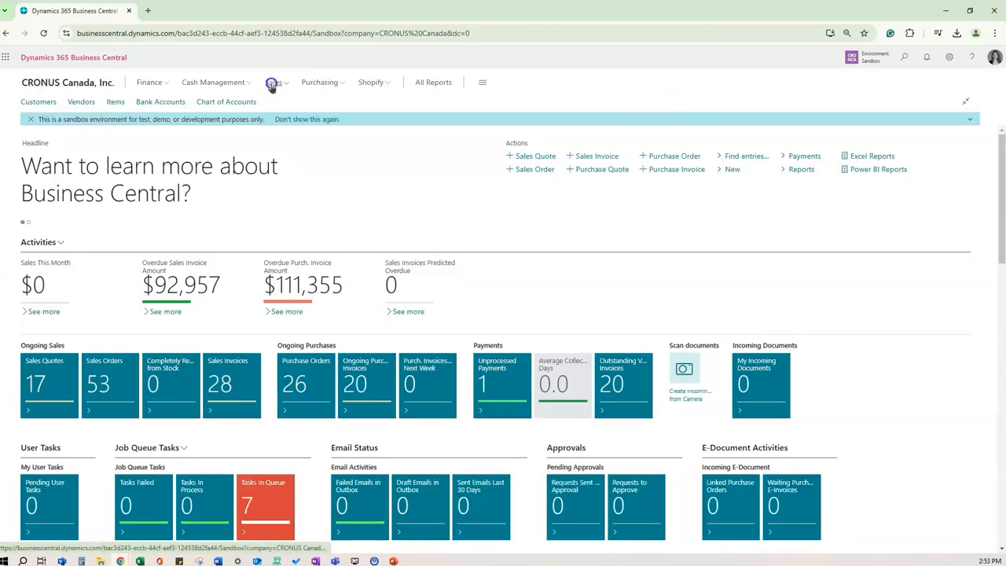
left_click(272, 82)
left_click(92, 116)
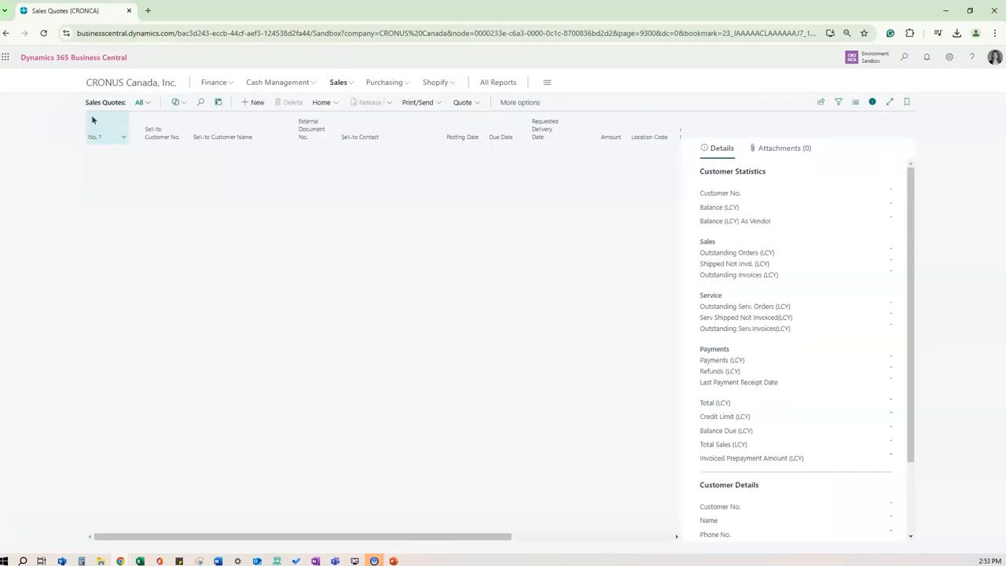
left_click(259, 107)
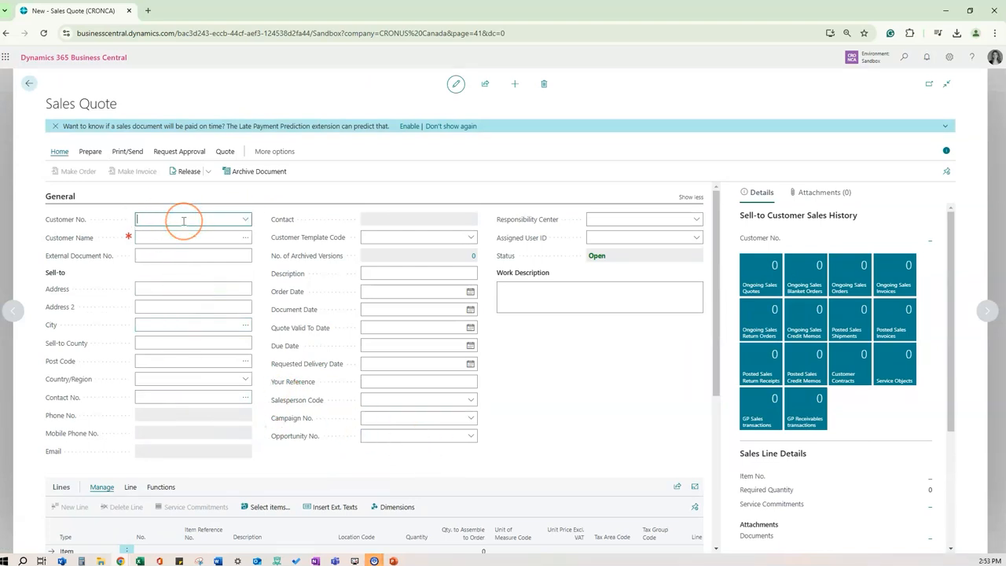
- Assign the newly created contact to the sales quote through its Contact No. lookup
left_click(164, 400)
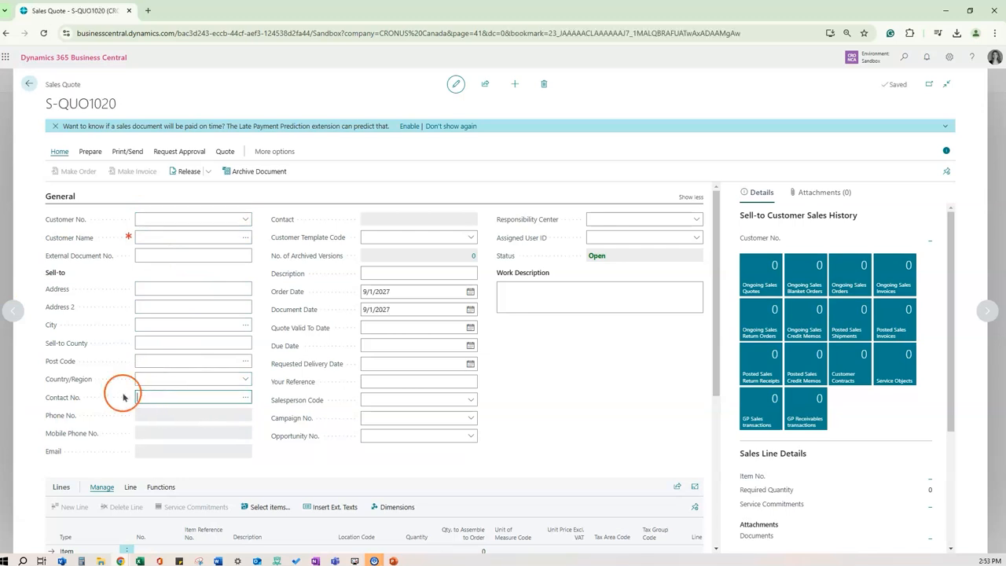
left_click(246, 399)
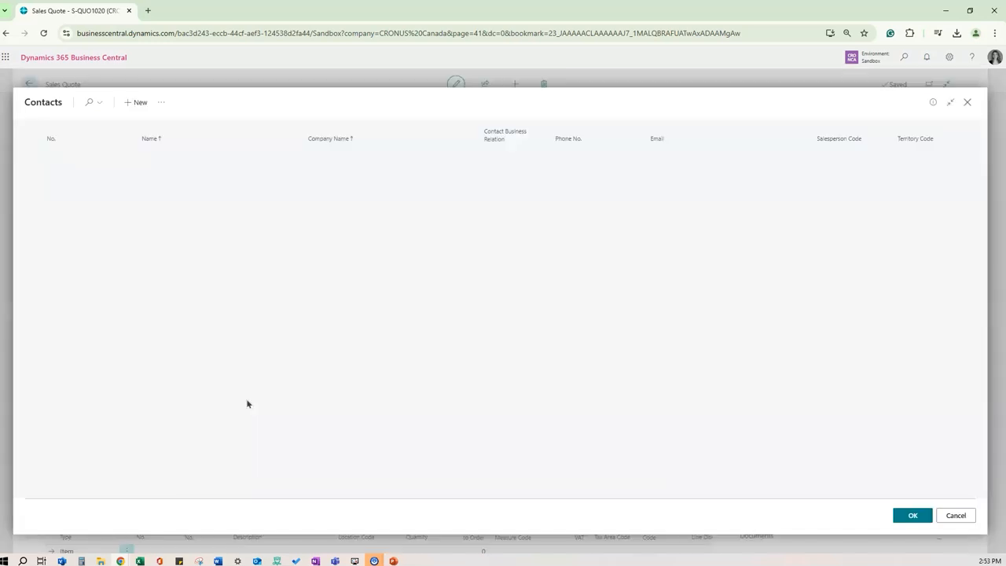
scroll(211, 324, "down", 5)
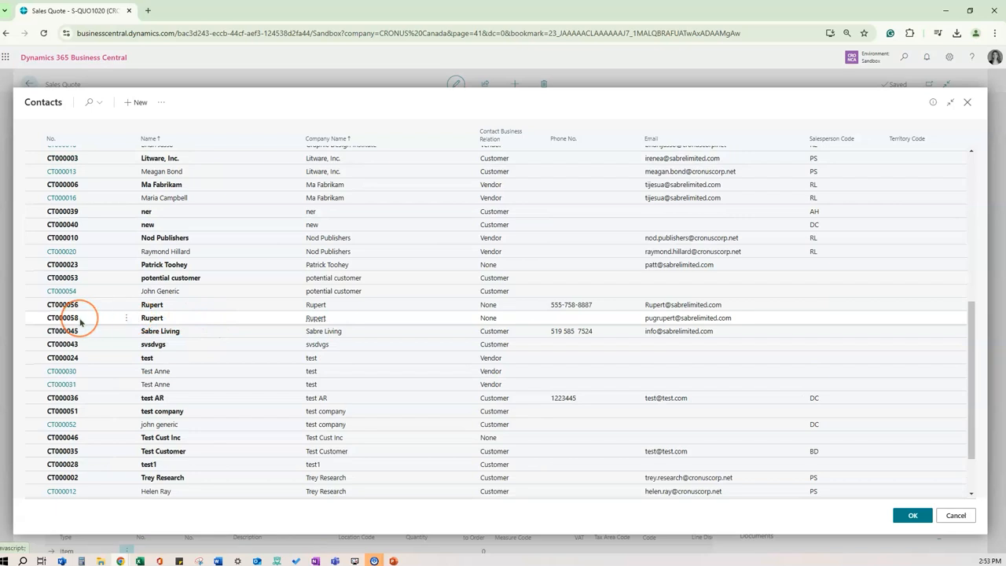
left_click(81, 321)
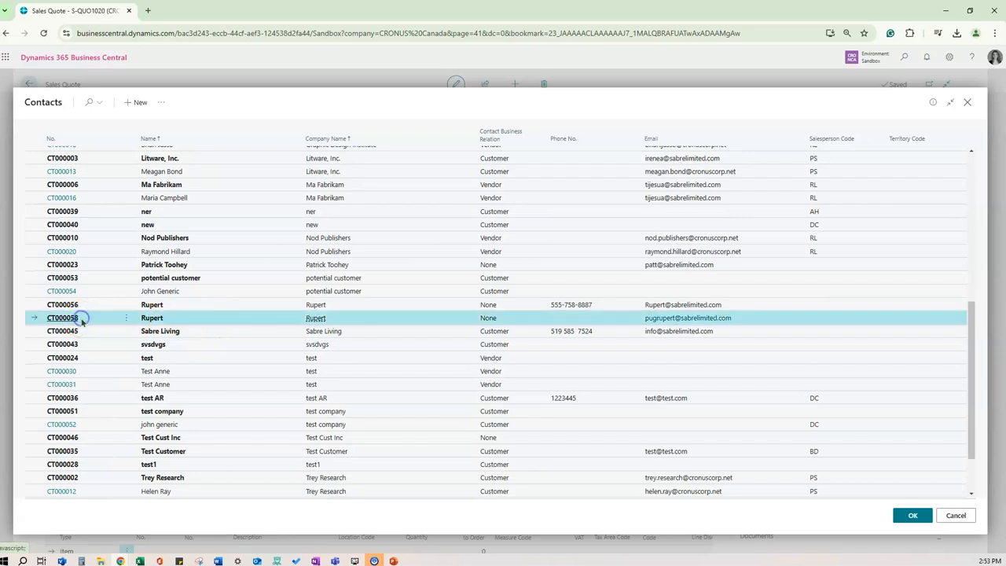
left_click(911, 516)
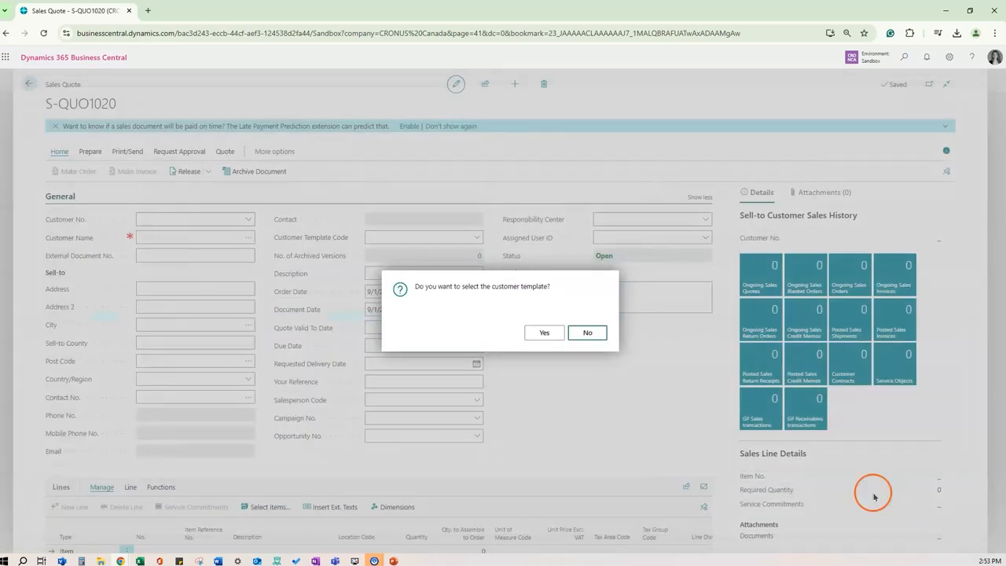
- Agree to select a customer template for the quote and apply the COMPANY template
left_click(546, 333)
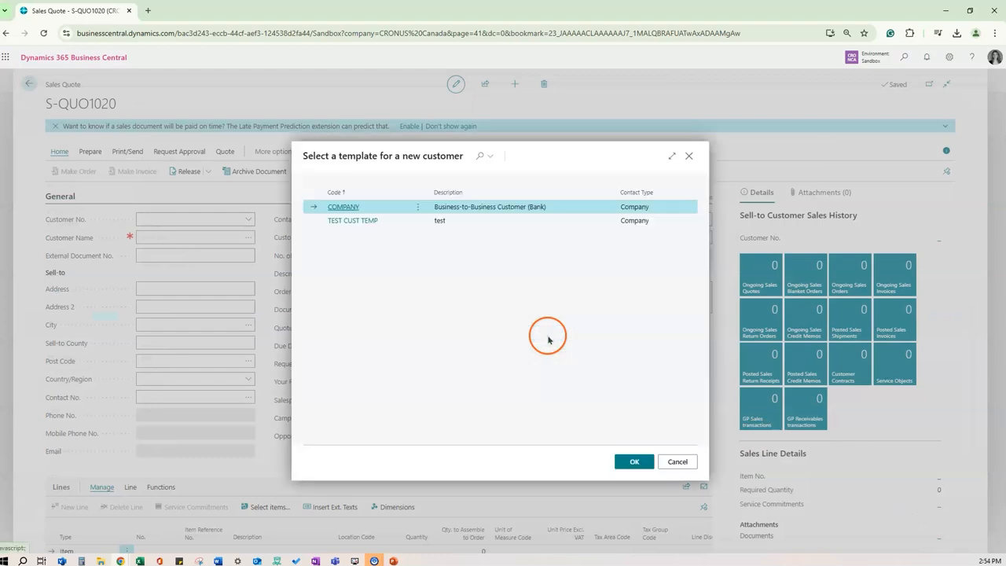
left_click(633, 465)
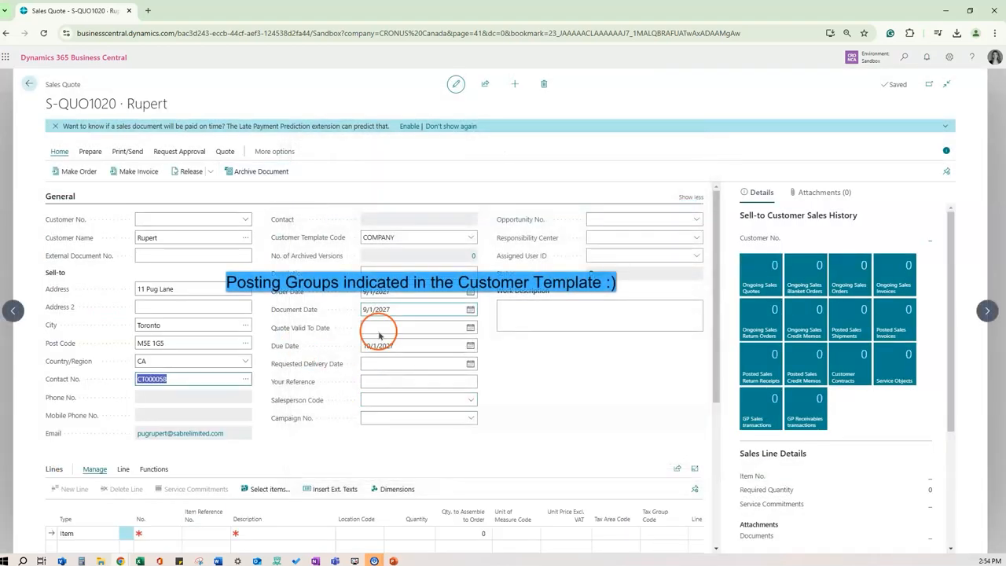
left_click(416, 463)
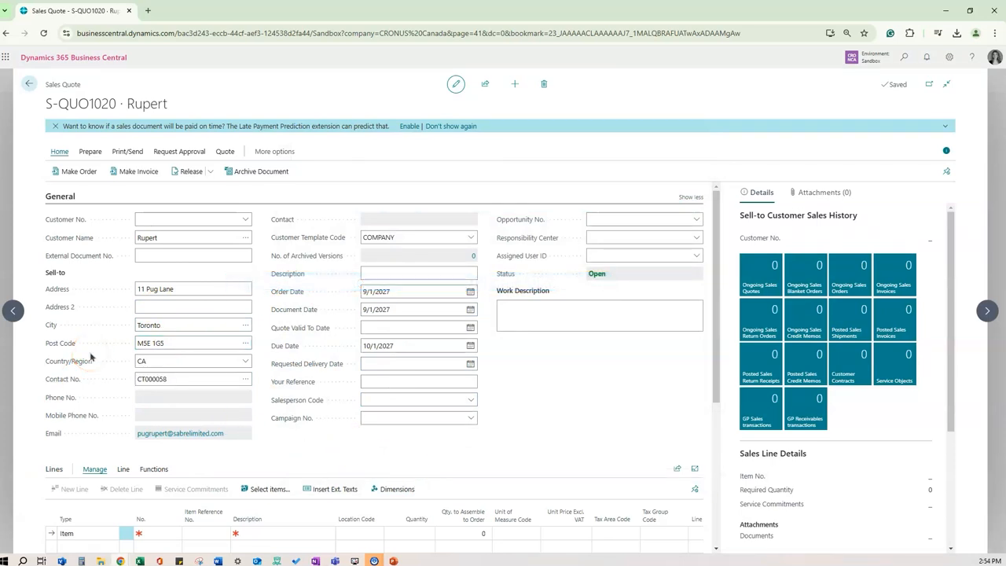
- Add two item lines to the quote: 1928-S AMSTERDAM Lamp and 1005 Support
scroll(90, 357, "down", 1)
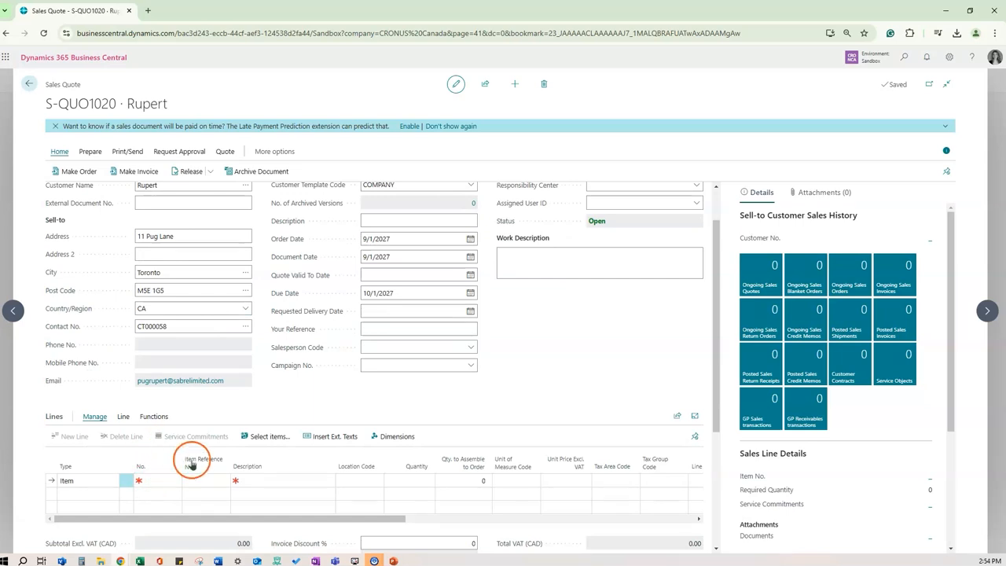
left_click(158, 480)
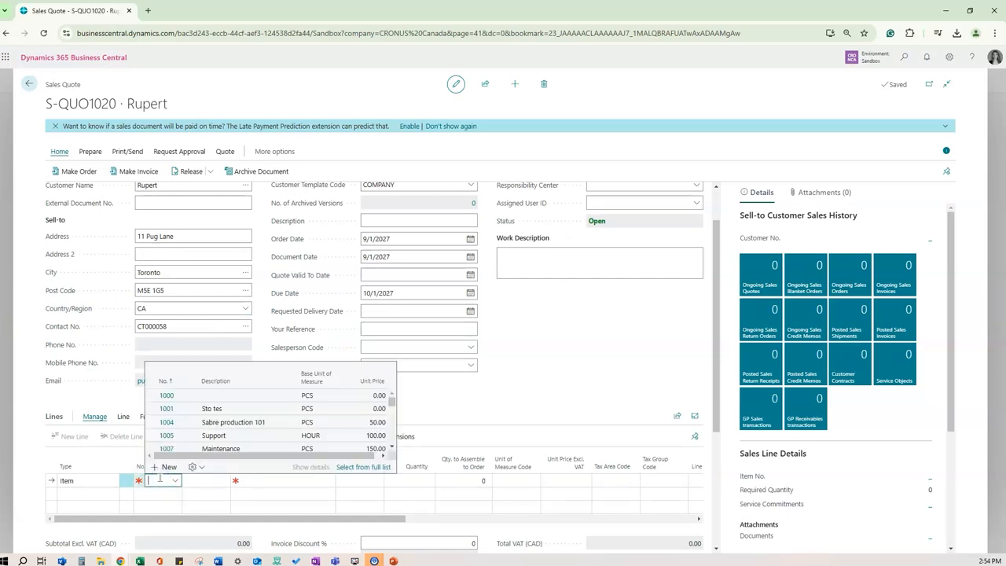
scroll(271, 417, "down", 5)
scroll(271, 421, "down", 1)
left_click(224, 426)
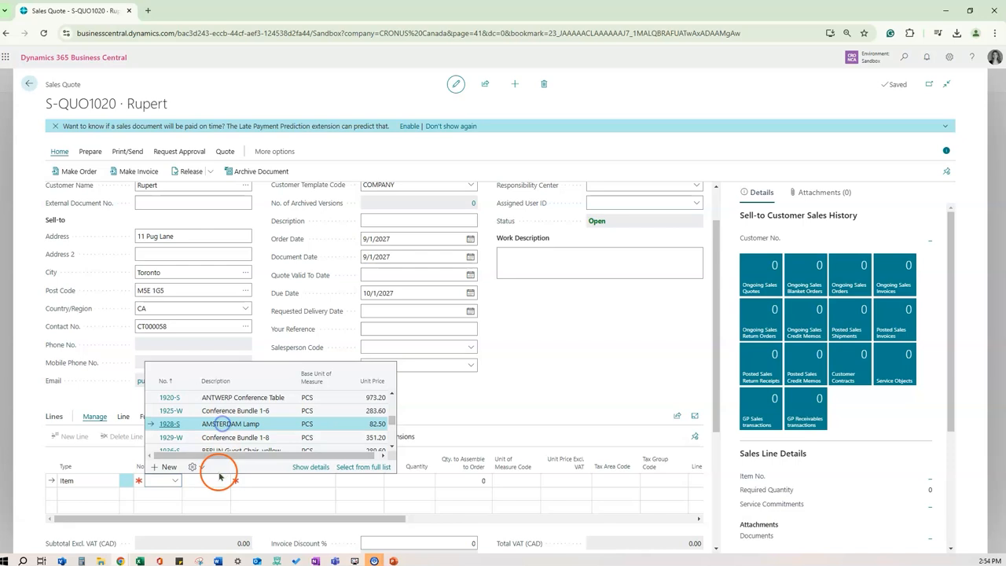
left_click(157, 493)
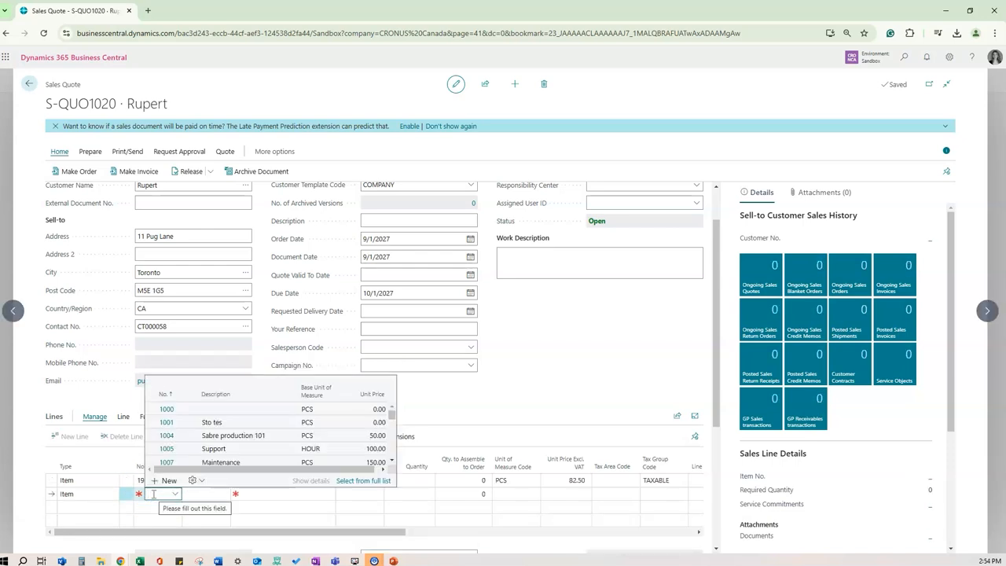
left_click(234, 448)
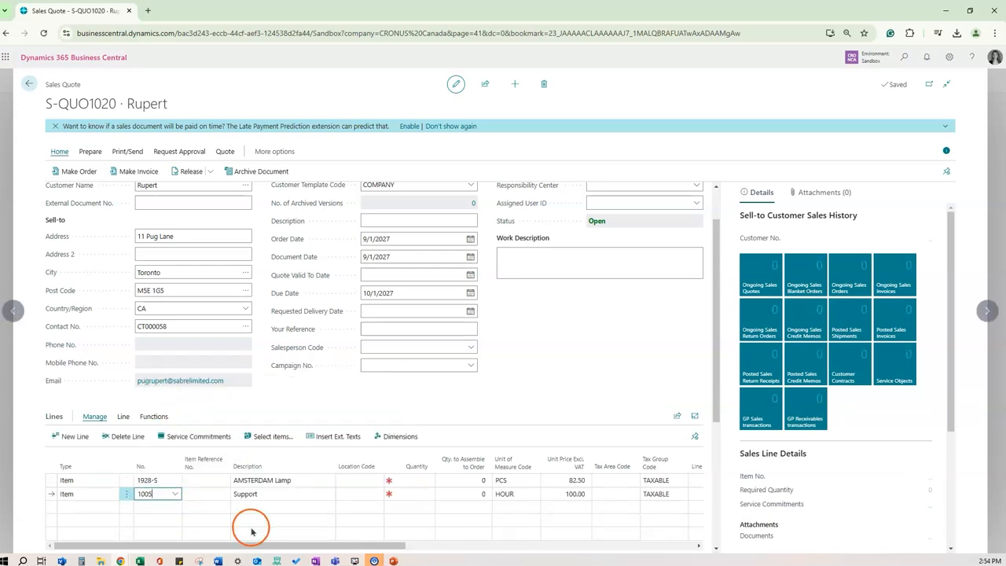
- Set the quantity to 25 for the AMSTERDAM Lamp and 2 for Support, and check the line amounts
left_click(404, 480)
type("25")
left_click(411, 493)
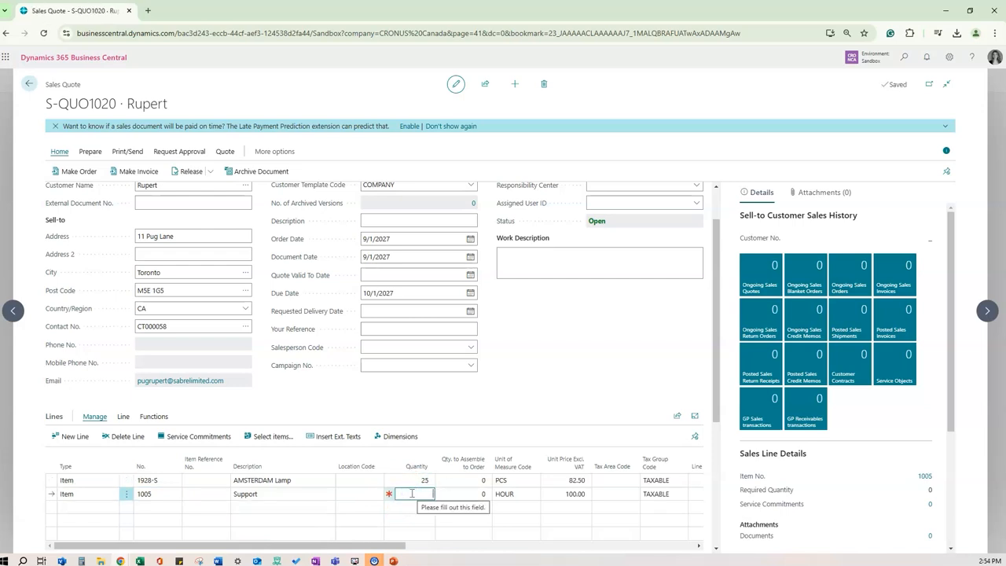
type("2")
key("Tab")
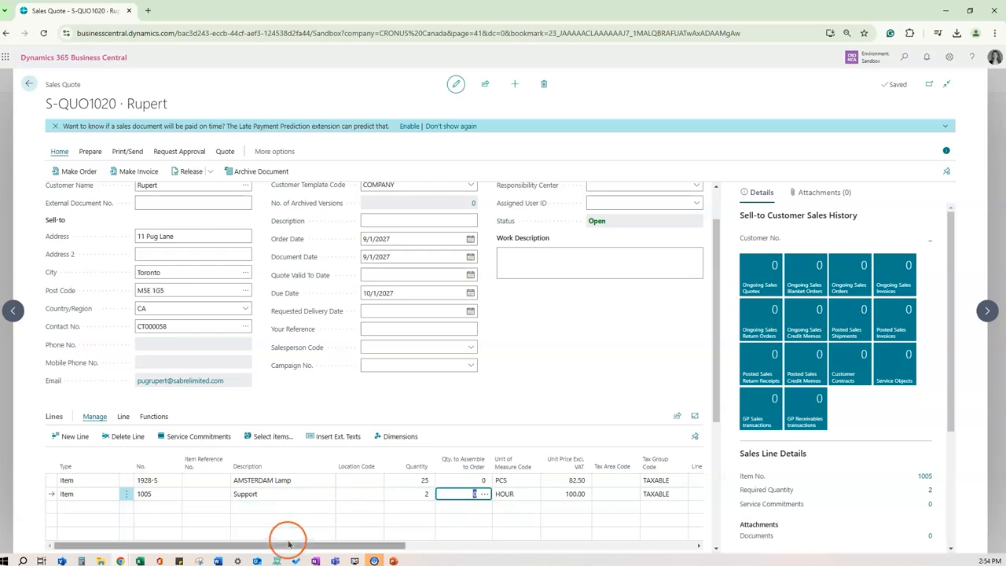
left_click_drag(288, 543, 681, 550)
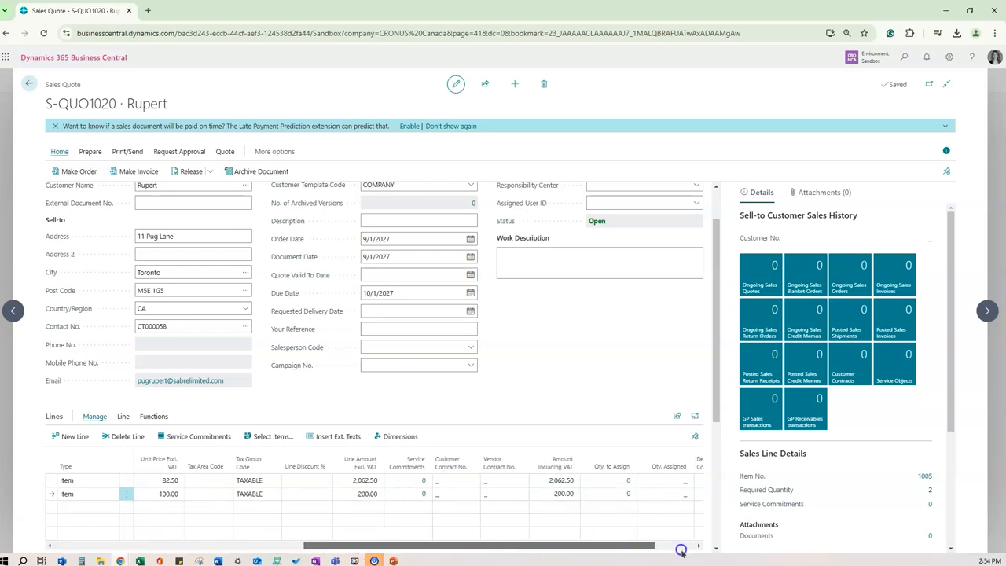
left_click_drag(521, 542, 49, 527)
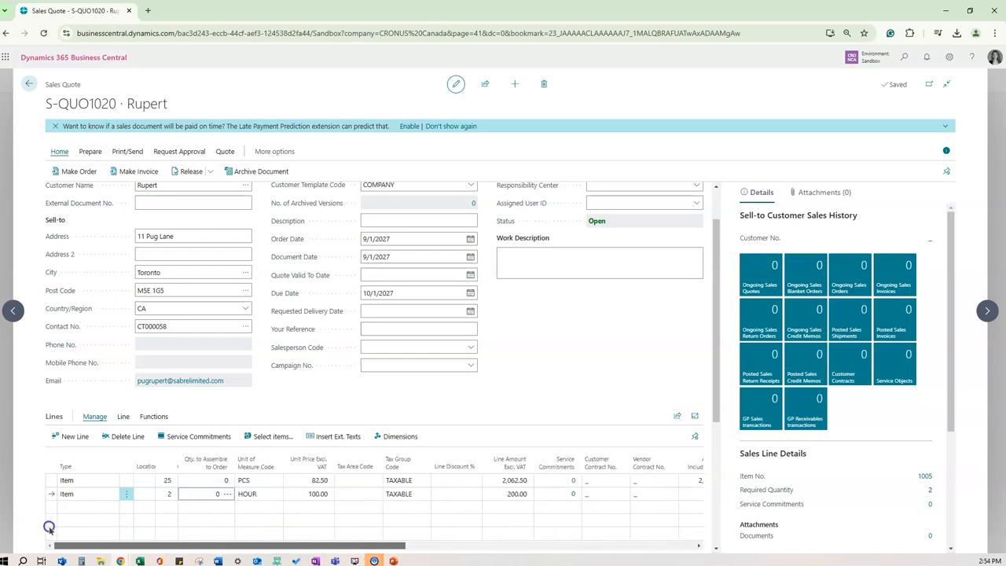
scroll(65, 229, "up", 1)
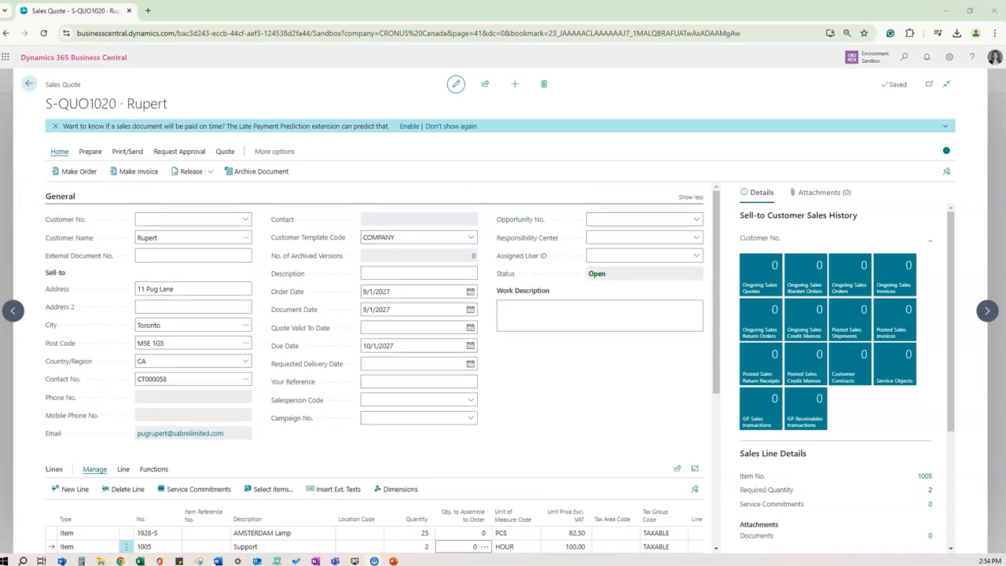
- Email the sales quote to the contact with the message "Check out this Sales Quote - if interested please confirm by Jan 30th 2025."
left_click(120, 153)
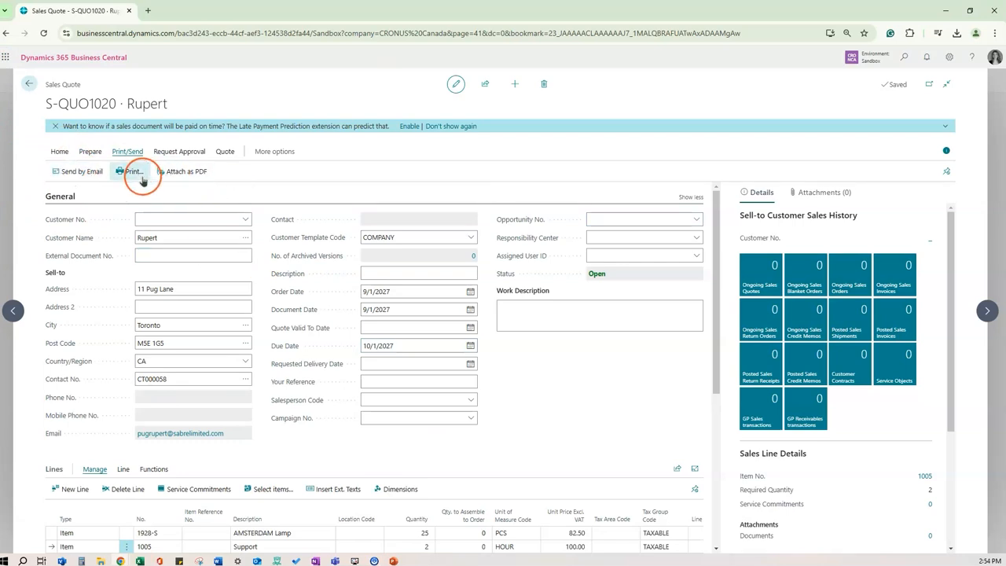
left_click(73, 175)
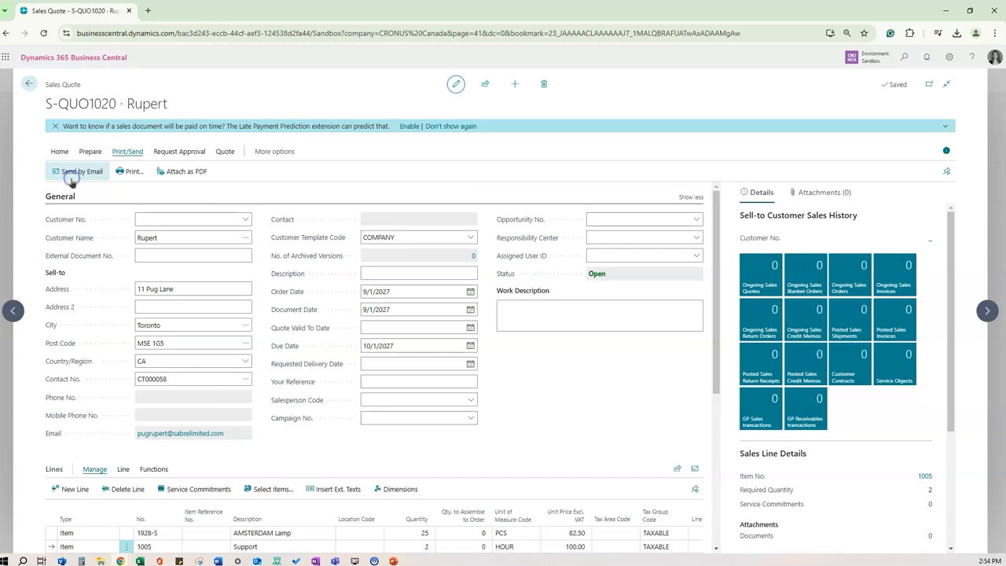
left_click(440, 299)
type("Check out this Sales Quote - if interested please confirm by Jan 30th 2025.")
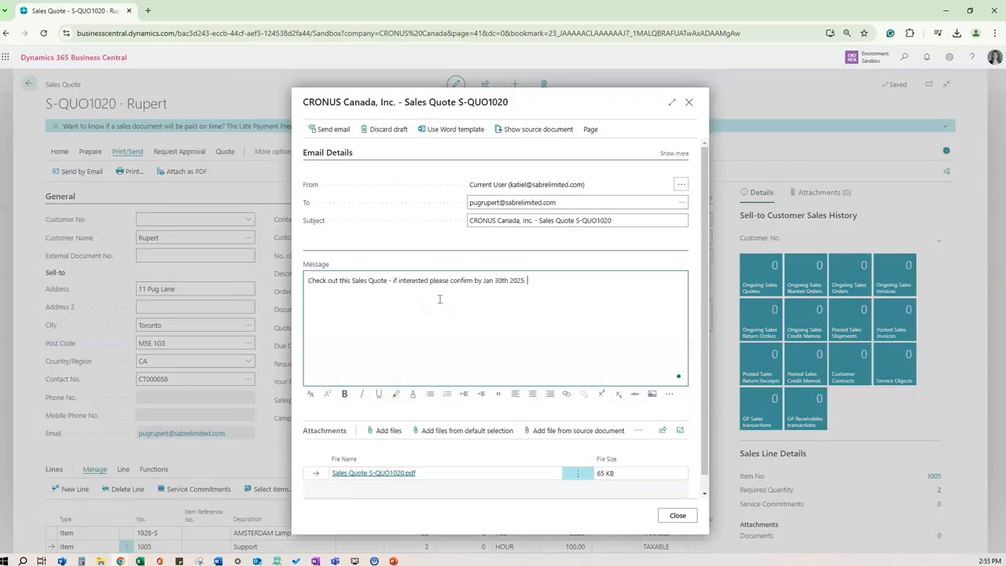
scroll(456, 314, "down", 1)
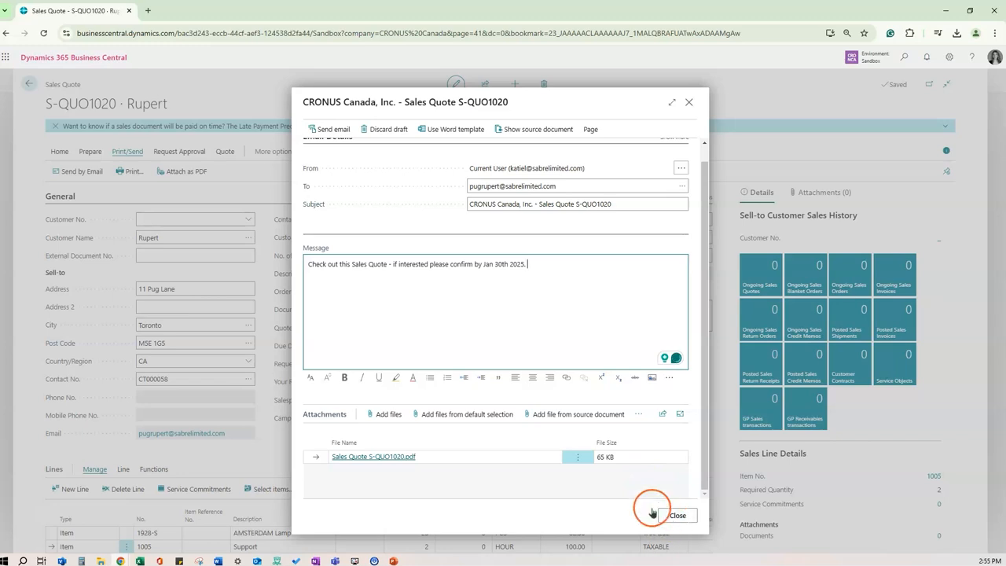
left_click(334, 128)
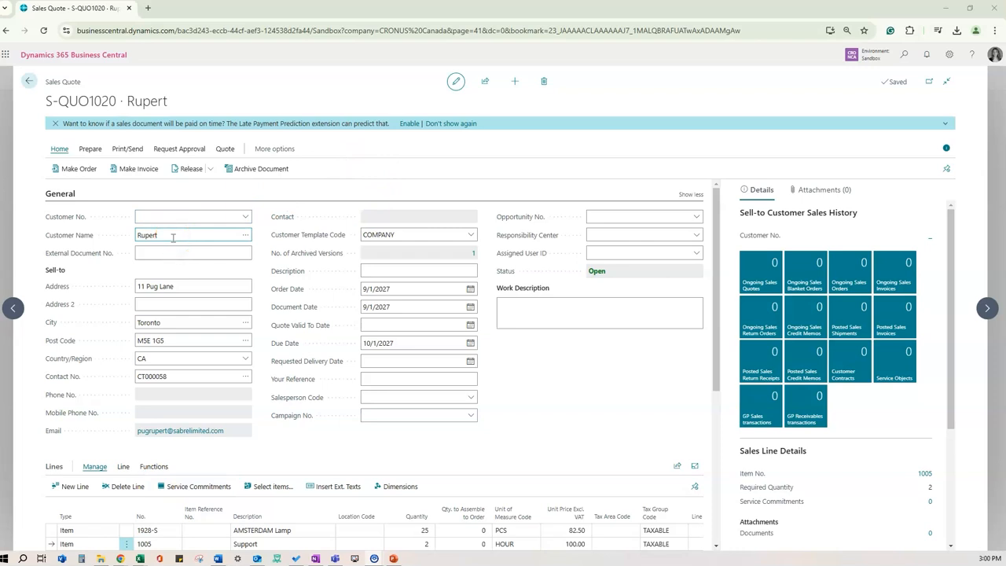
- Convert the quote to a sales order, agreeing to create the missing customer, and open the new order
left_click(70, 173)
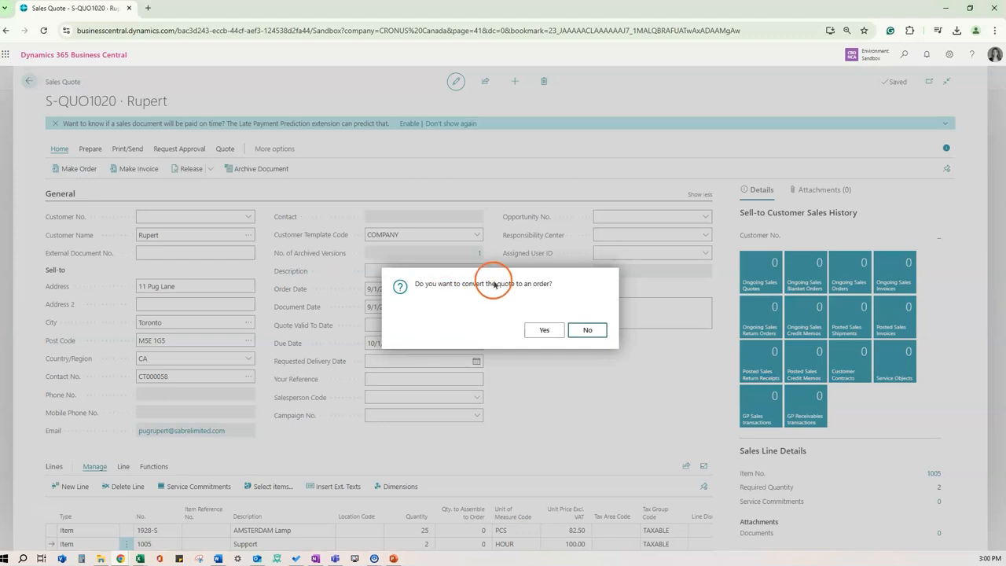
left_click(541, 333)
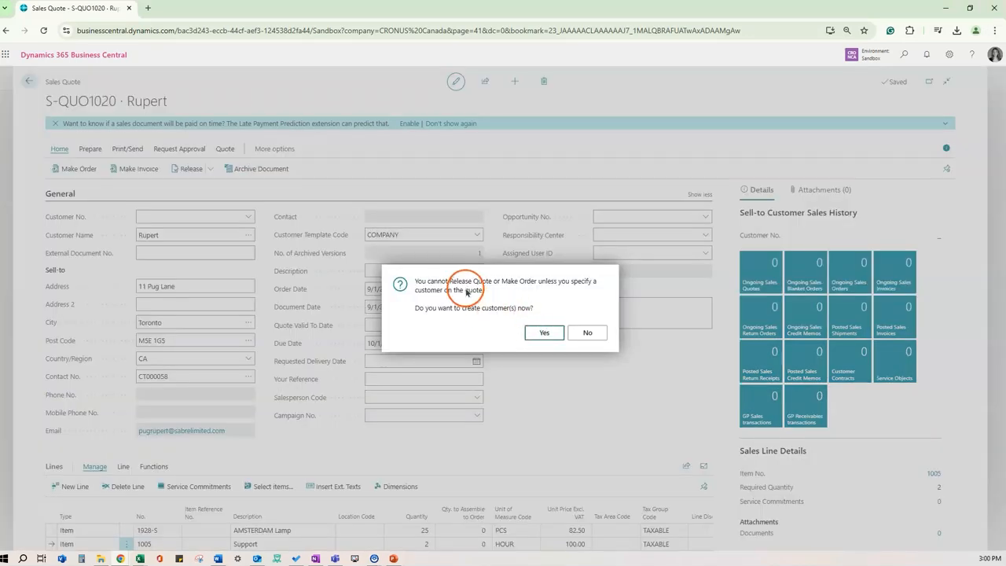
left_click(549, 337)
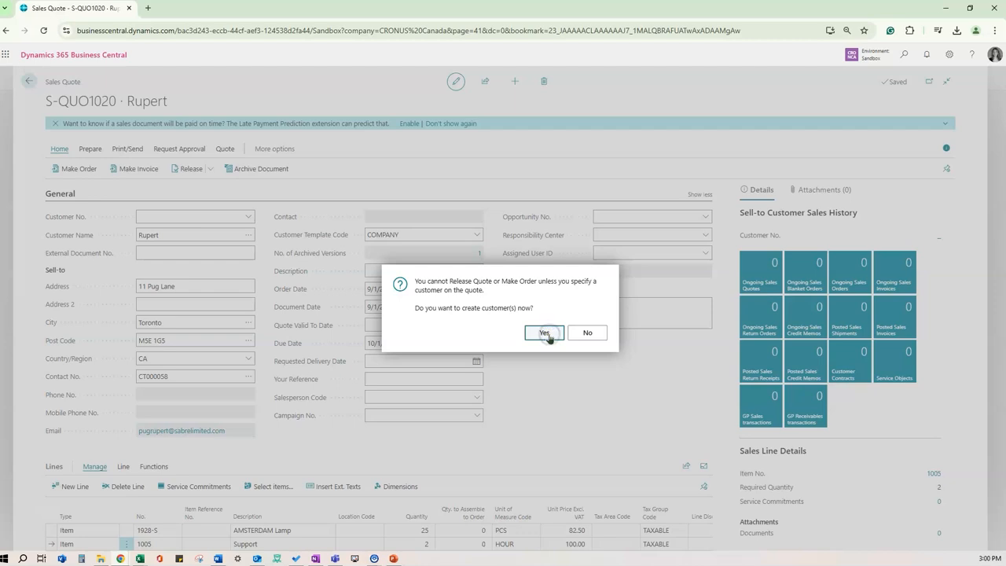
left_click(588, 329)
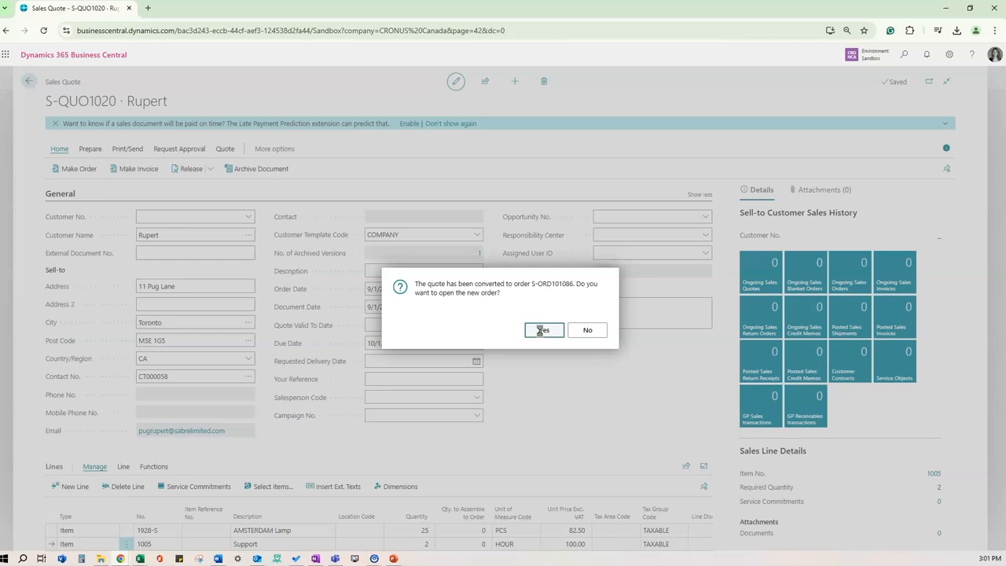
left_click(544, 331)
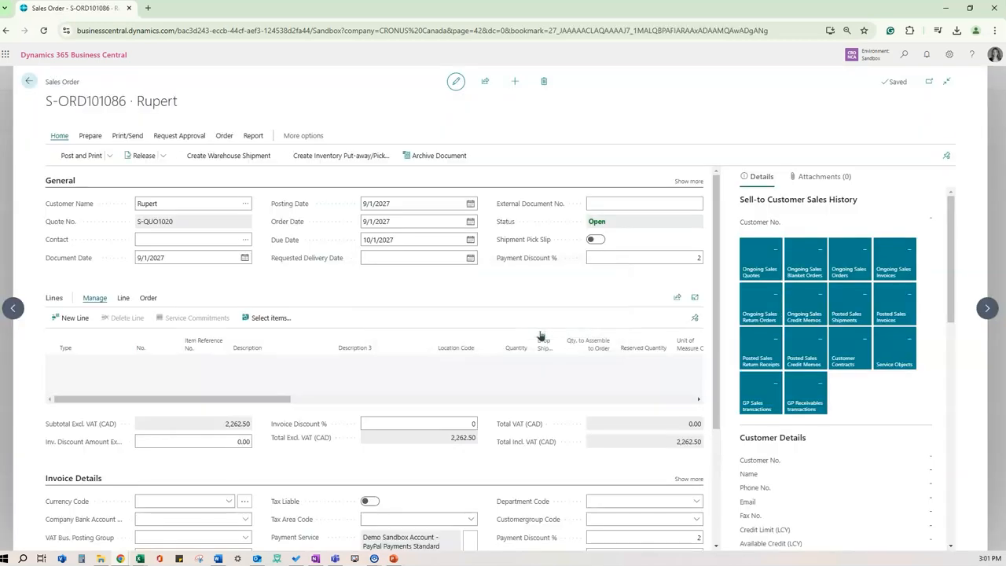
- Check the new order's customer, quote number and contact fields, and open the customer's card through the Customer Name lookup
left_click(162, 254)
left_click(163, 219)
left_click(169, 252)
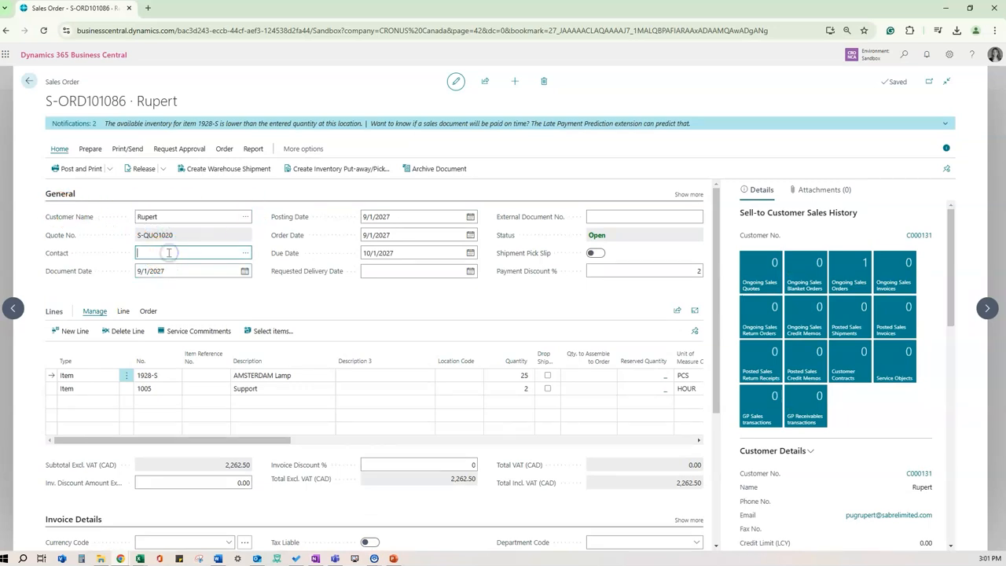
left_click(178, 214)
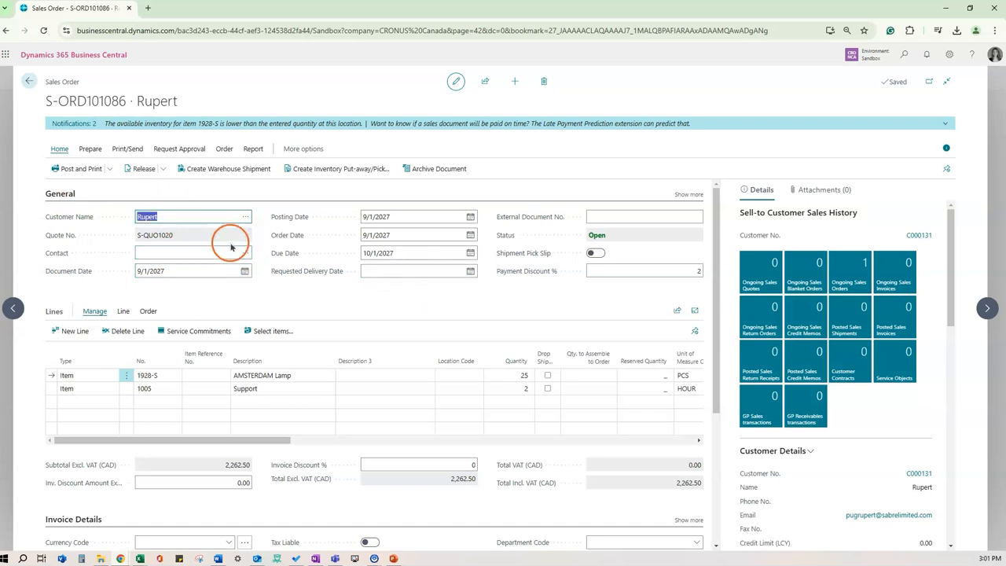
left_click(245, 217)
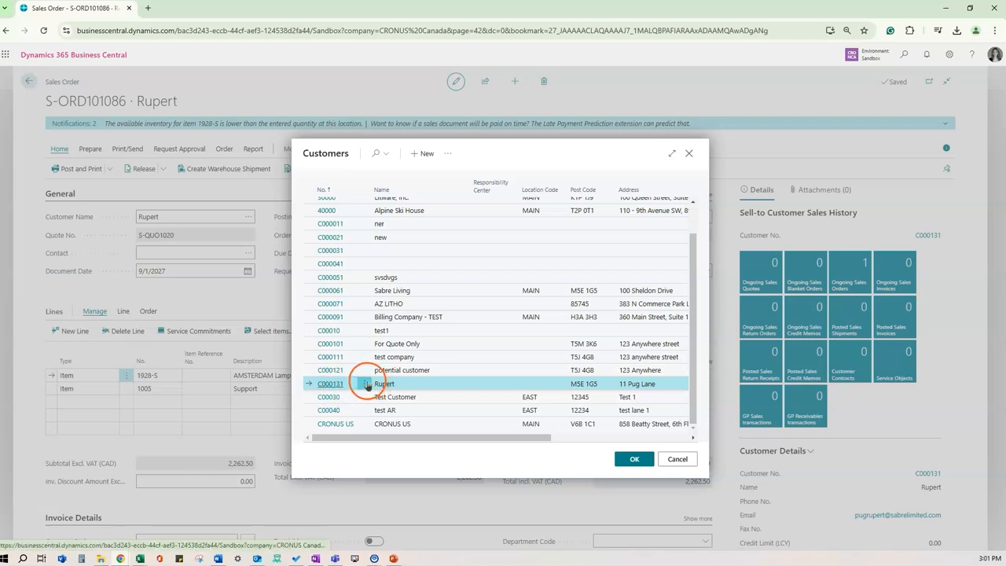
left_click(367, 385)
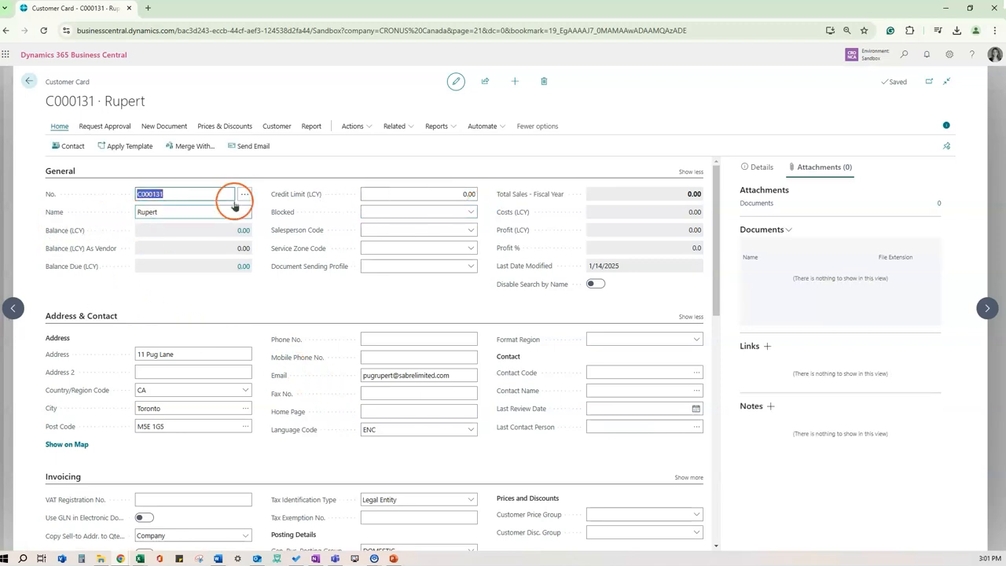
- Replace the Name on the customer card with the customer's new name
left_click(161, 211)
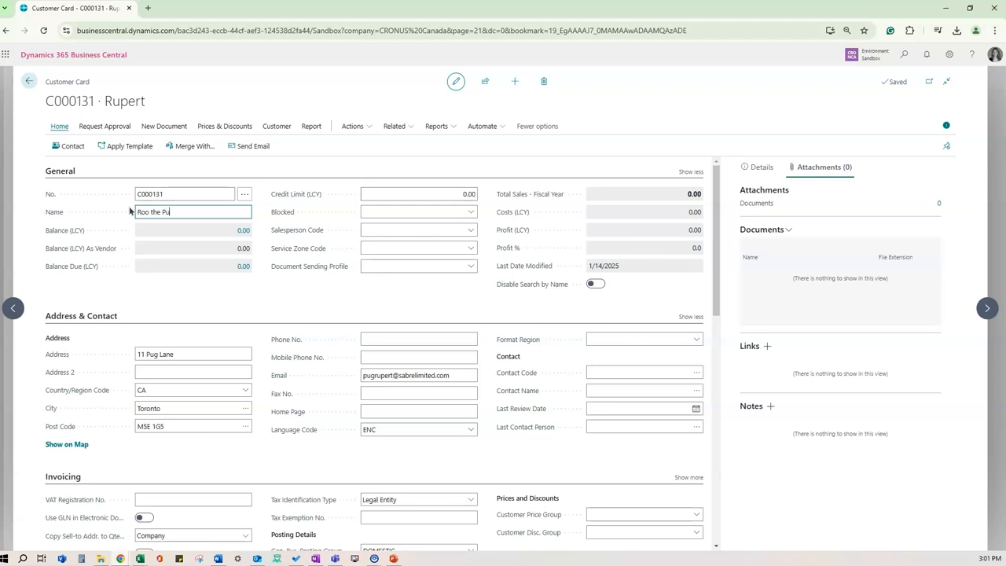
left_click(316, 298)
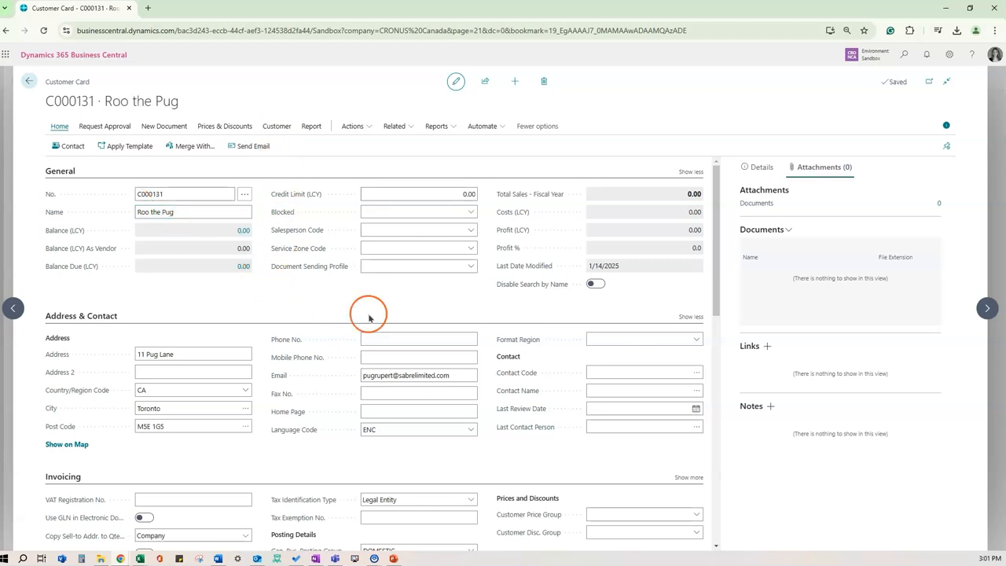
left_click(158, 219)
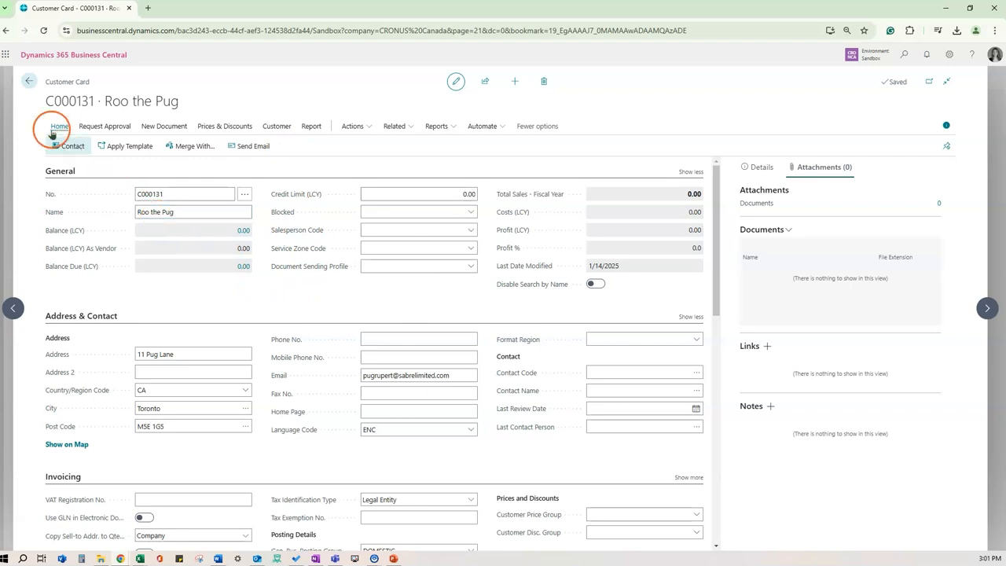
- Close the customer card and cancel the customer lookup, and leave the sales order for the company home page
left_click(31, 84)
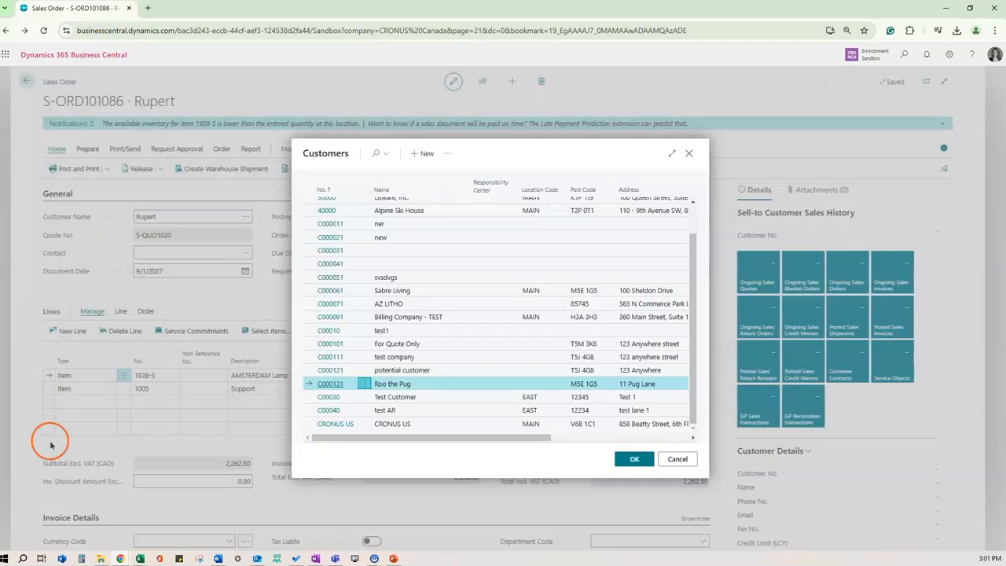
left_click(678, 459)
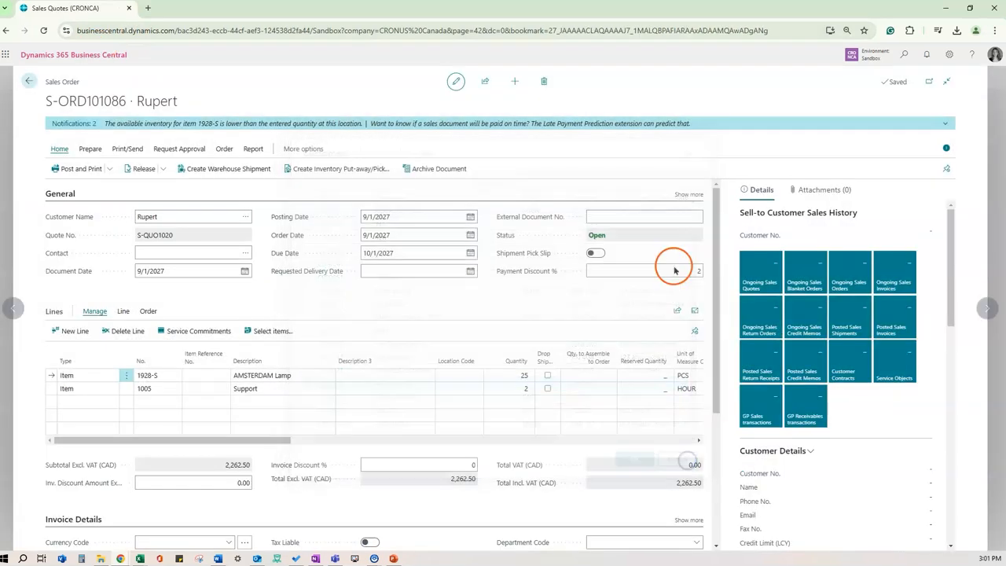
left_click(31, 81)
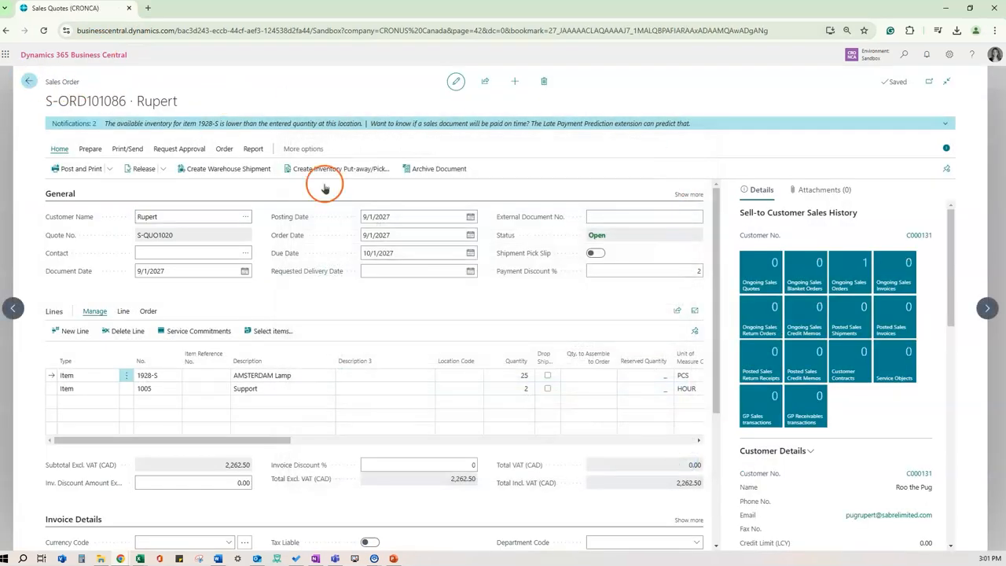
left_click(89, 84)
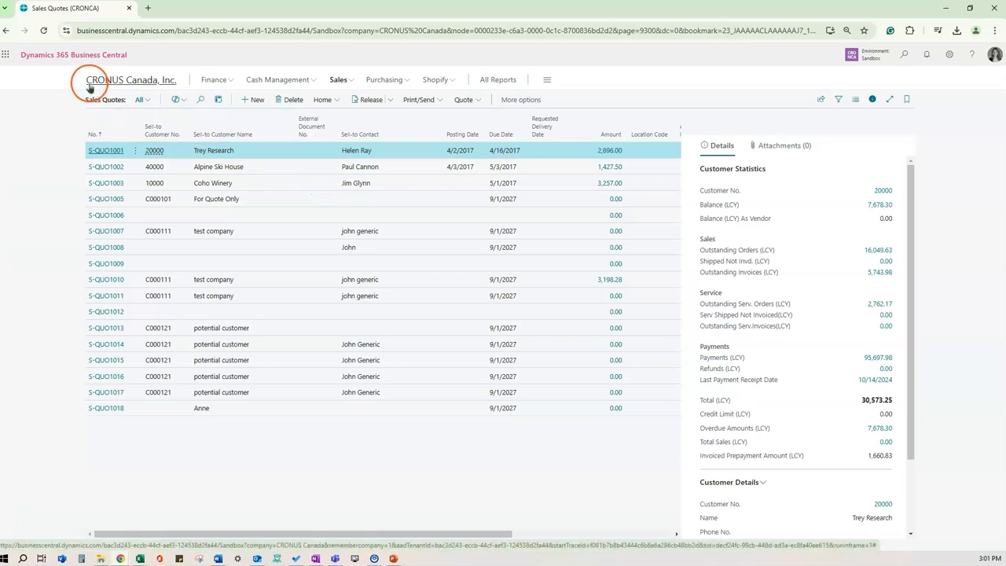